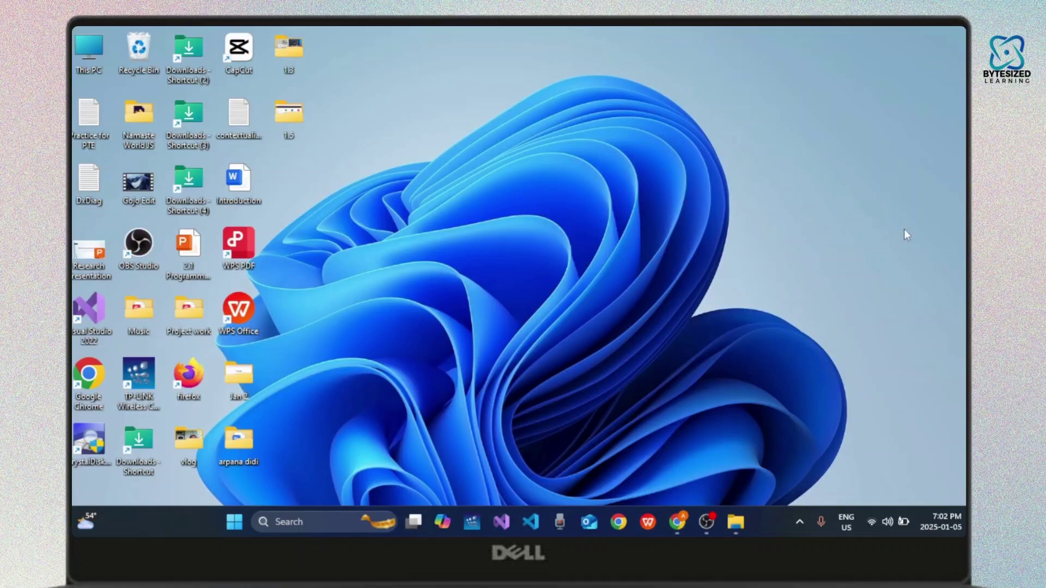
Step: Diagnose network problems from the tray icon, see no problems found, and close Get Help
right_click(870, 524)
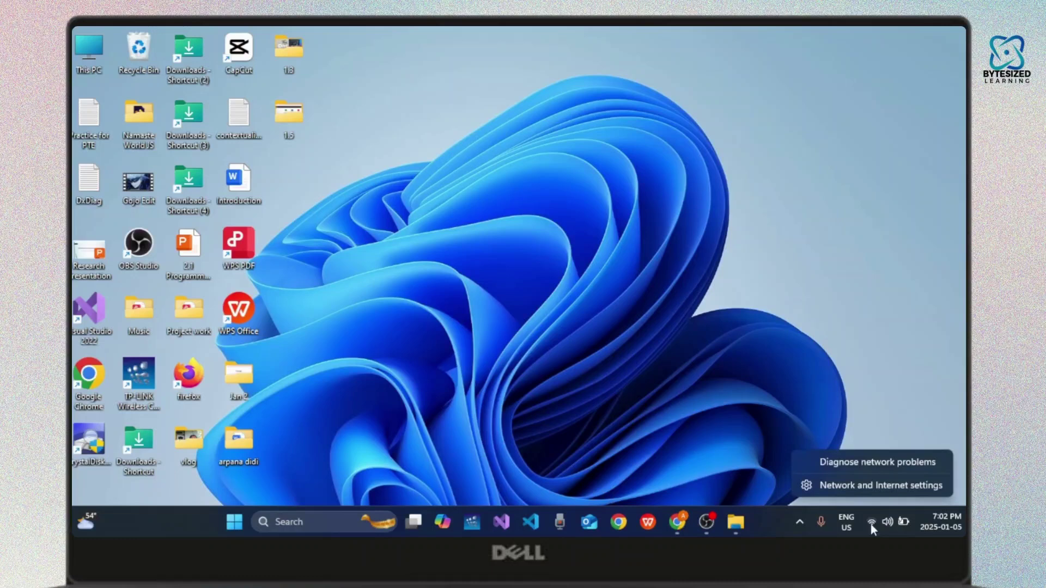
click(875, 470)
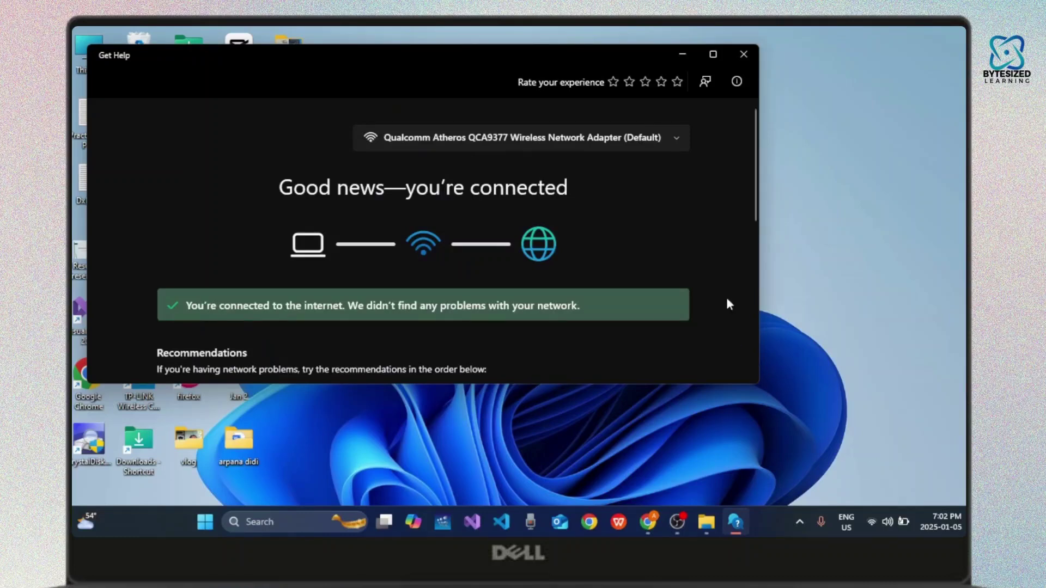
click(742, 57)
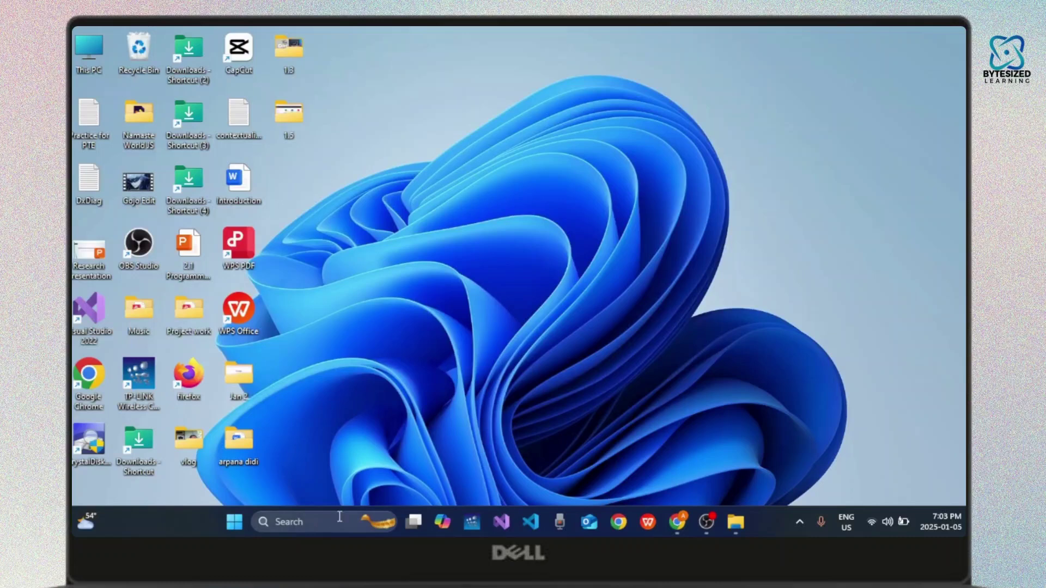
Step: Search for CMD in the taskbar and launch Command Prompt
click(311, 521)
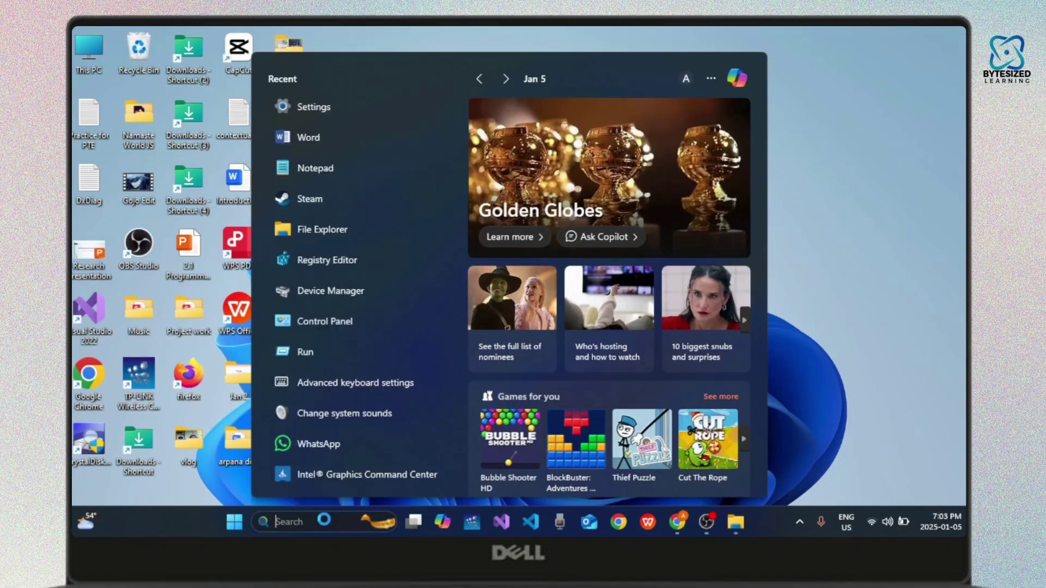
text(CMD)
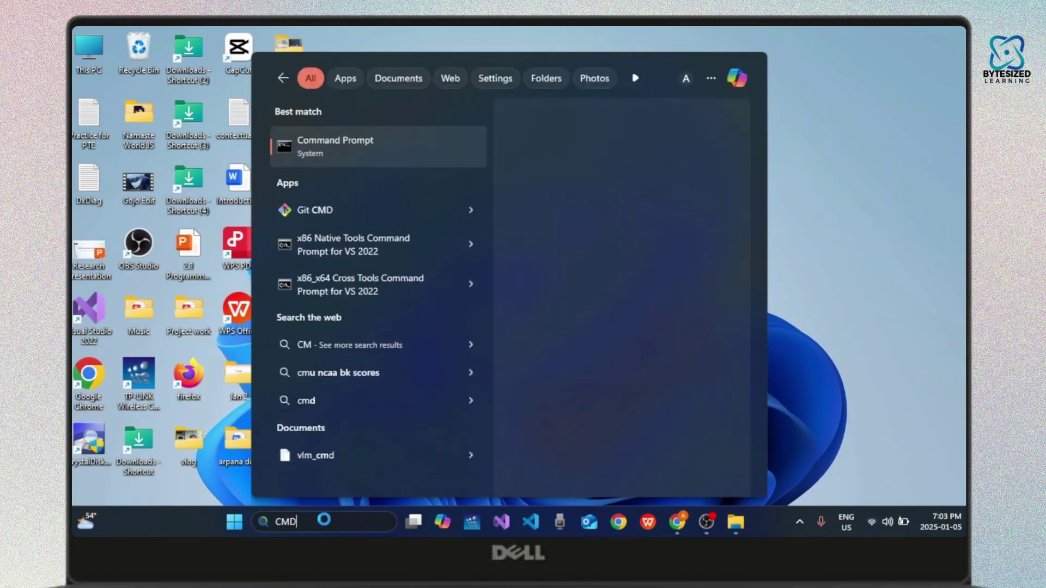
key(Return)
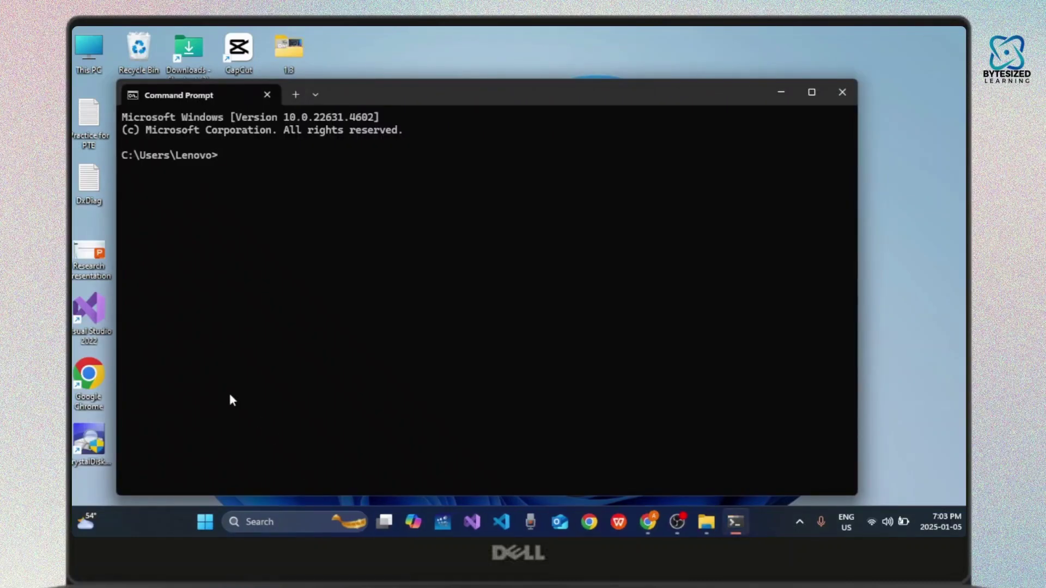
text(i)
text(pconfig)
text( /flushdns)
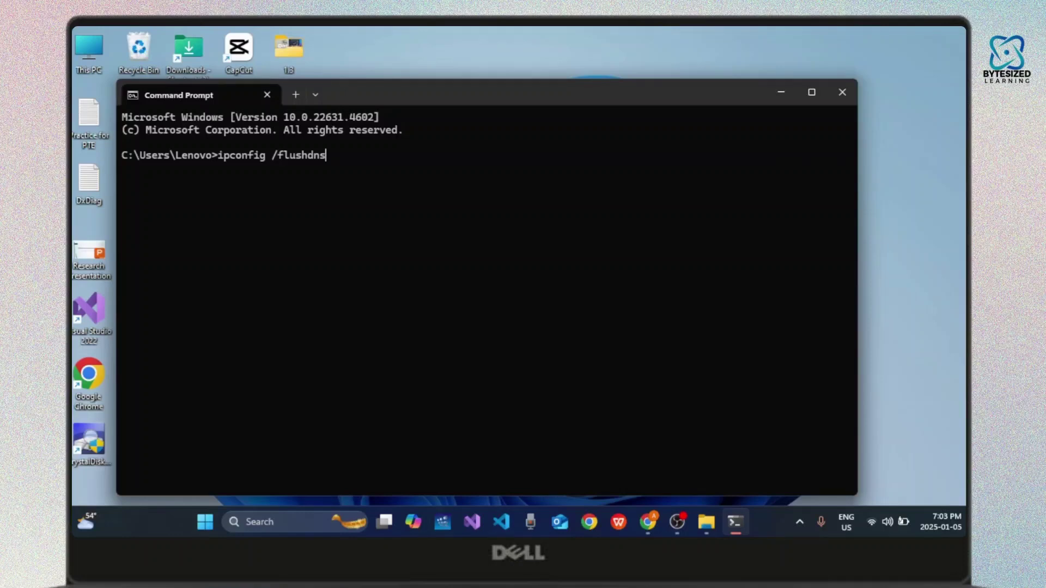
Step: Run ipconfig /flushdns to clear the DNS resolver cache
key(Return)
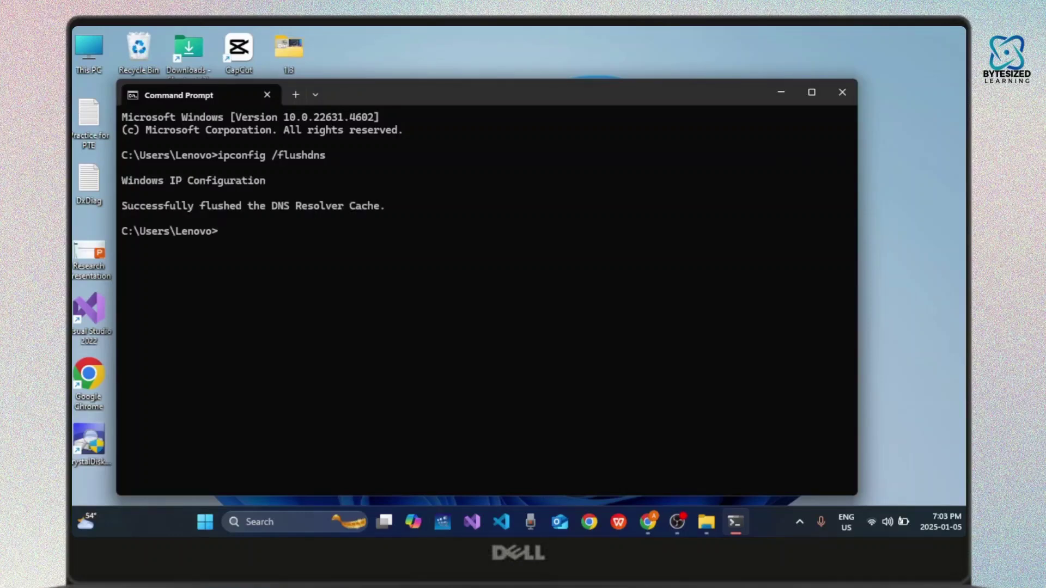
text(nets)
text(h w)
text(in)
text(sock)
text( re)
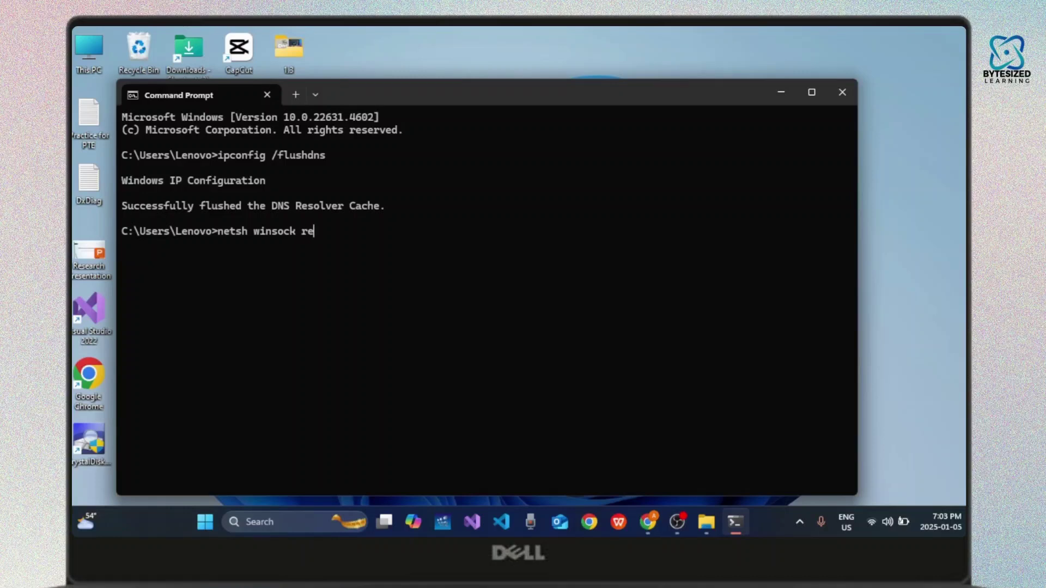
text(set)
Step: Close Command Prompt and open Settings to the Network & internet page
click(843, 91)
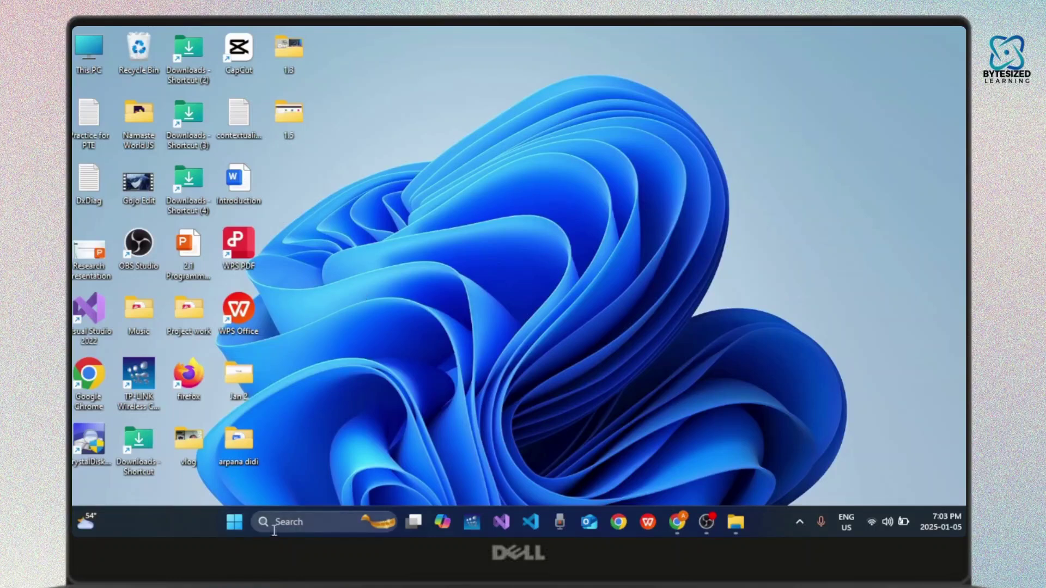
right_click(234, 522)
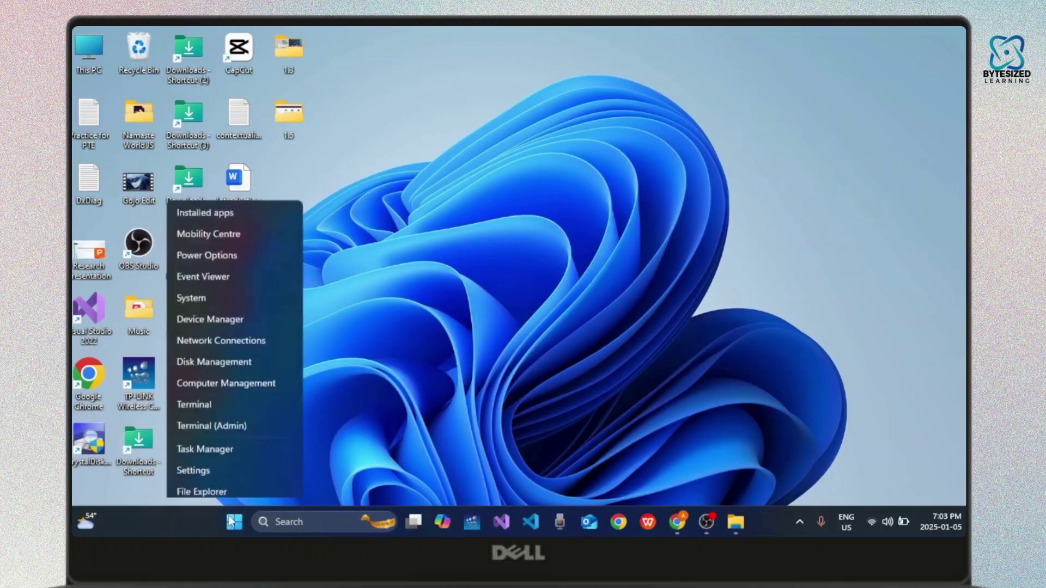
click(224, 377)
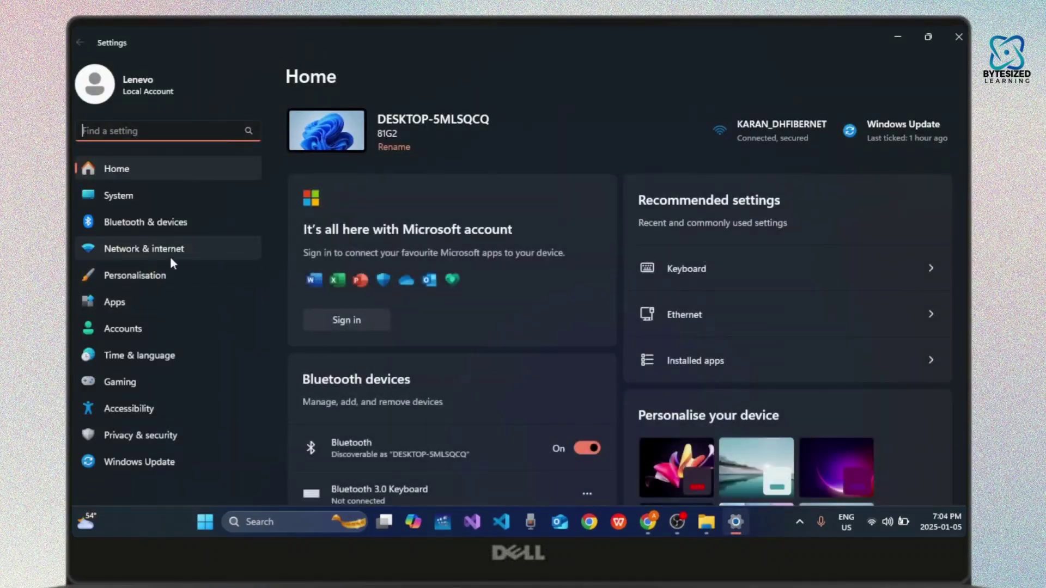
click(170, 257)
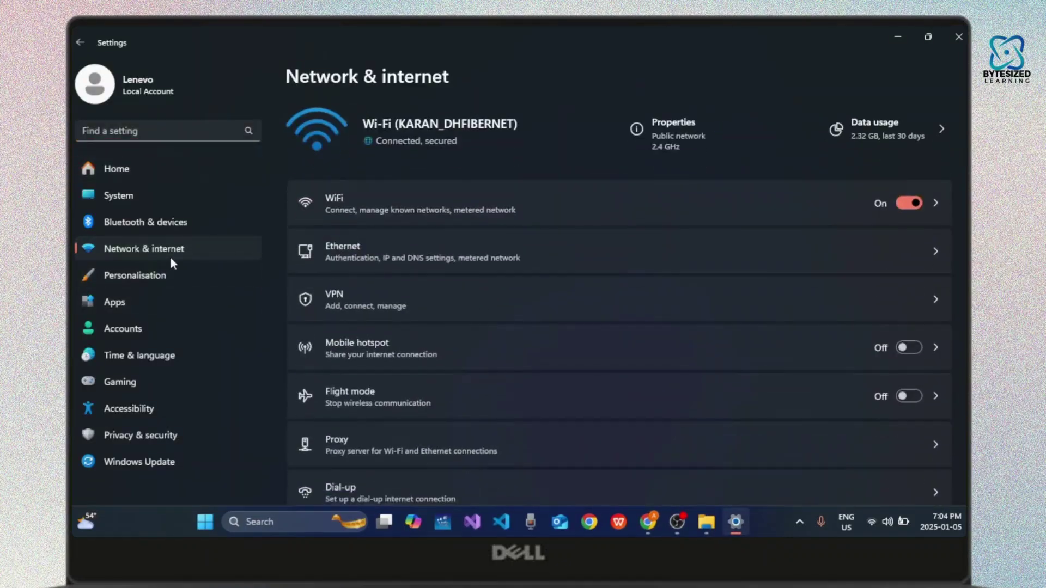
scroll(722, 395, down, 3)
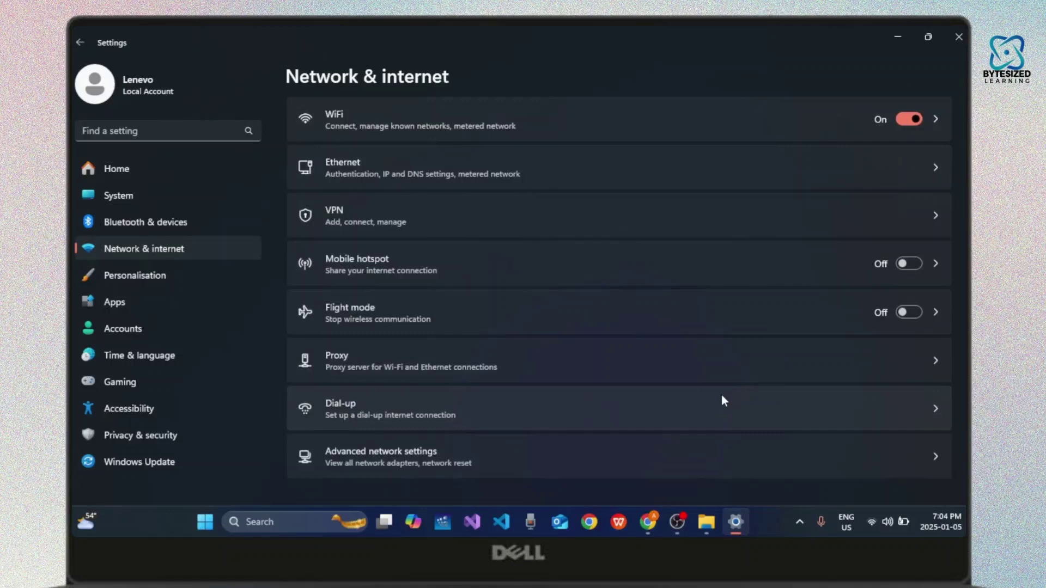
scroll(722, 395, up, 1)
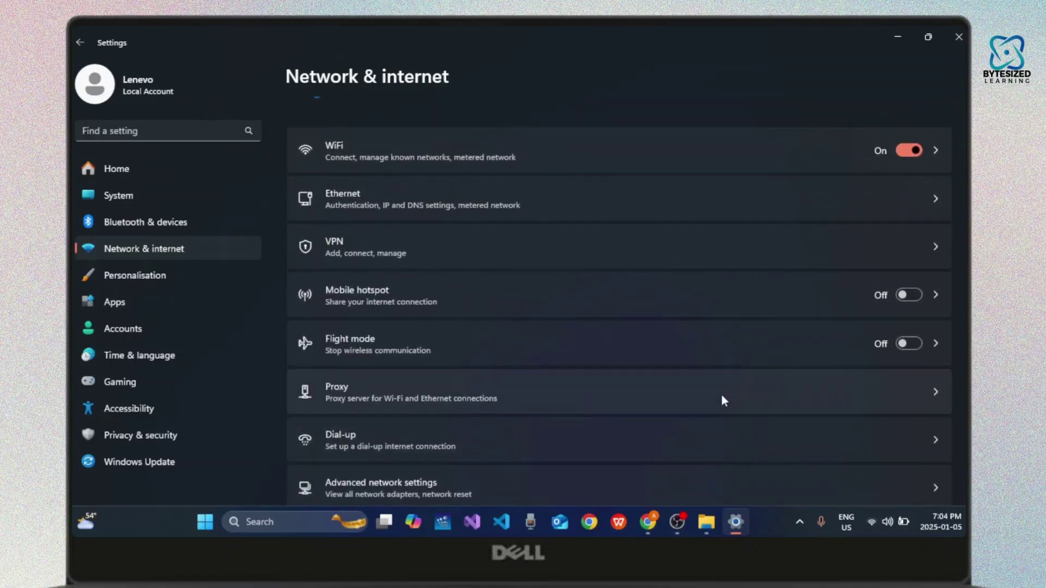
Step: Open Ethernet DNS server assignment editing and choose Manual
click(486, 203)
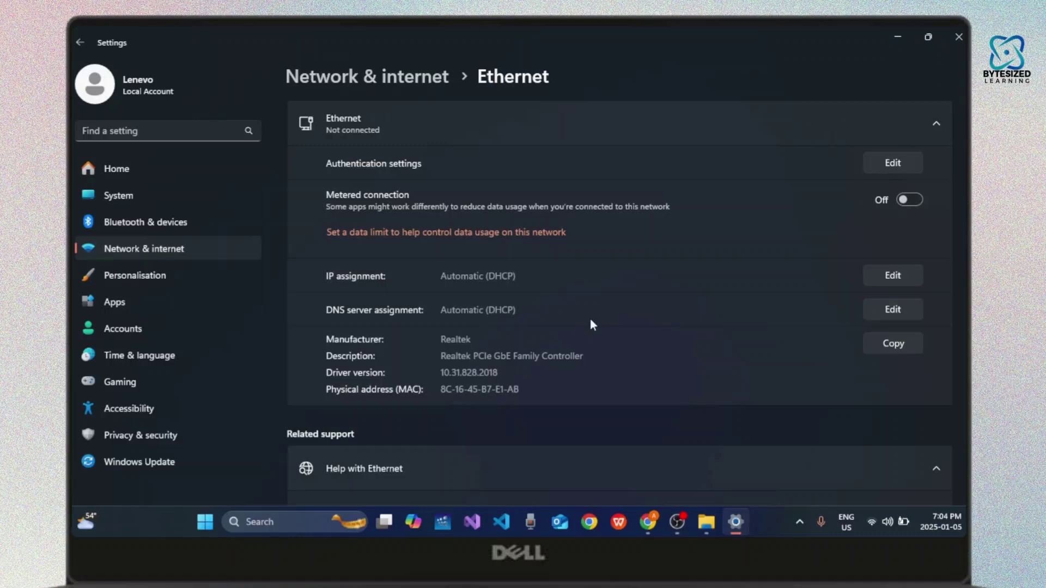
click(905, 307)
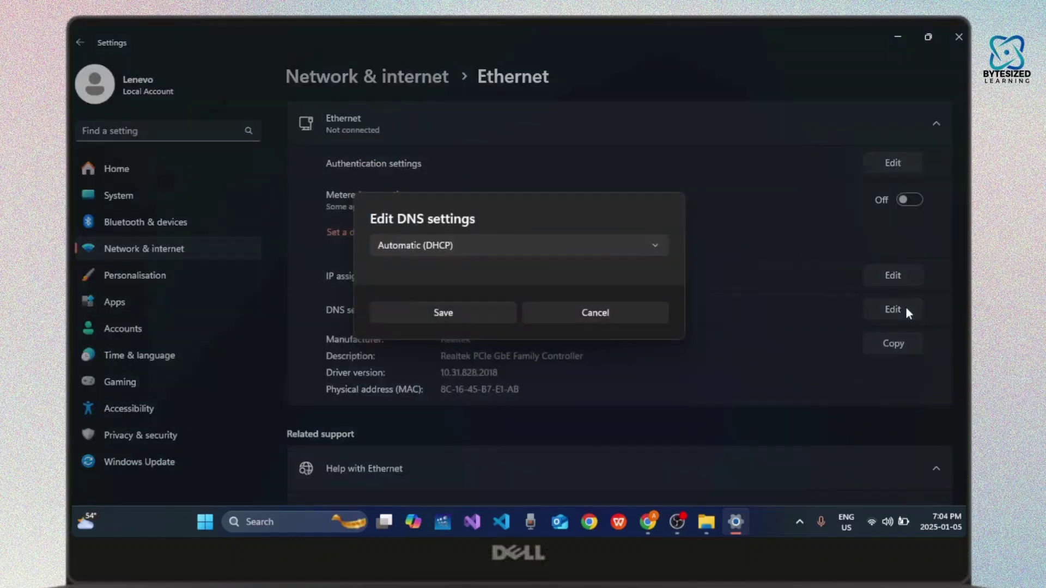
click(657, 246)
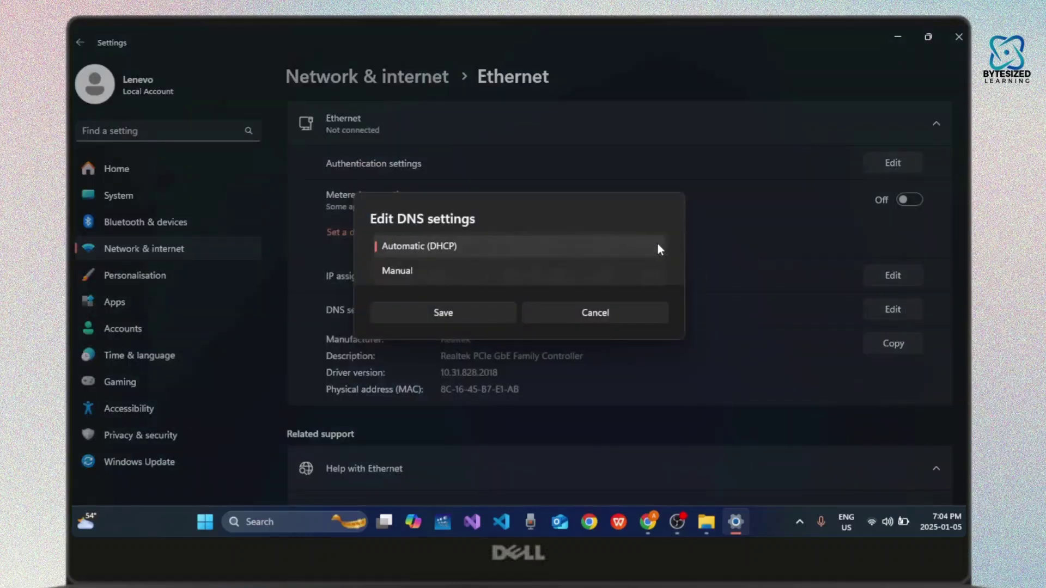
click(477, 276)
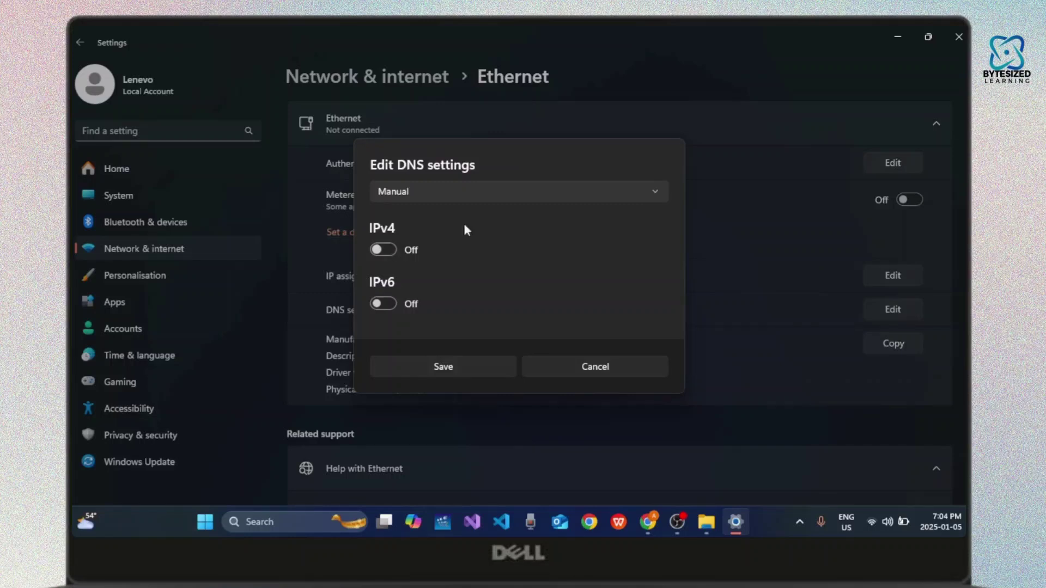
Step: Cancel the DNS edit, keeping assignment automatic, and close Settings
click(628, 366)
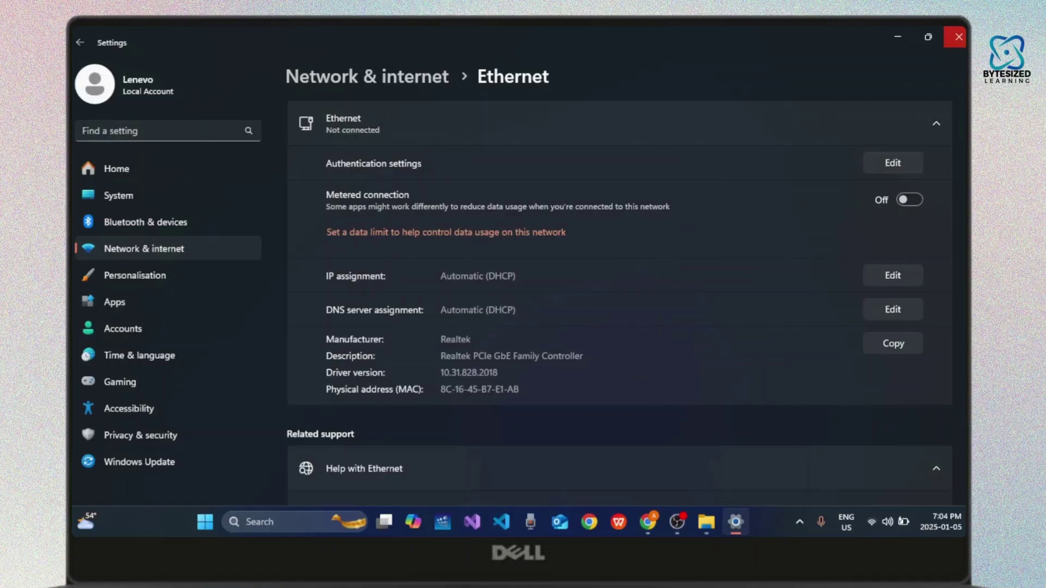
click(958, 37)
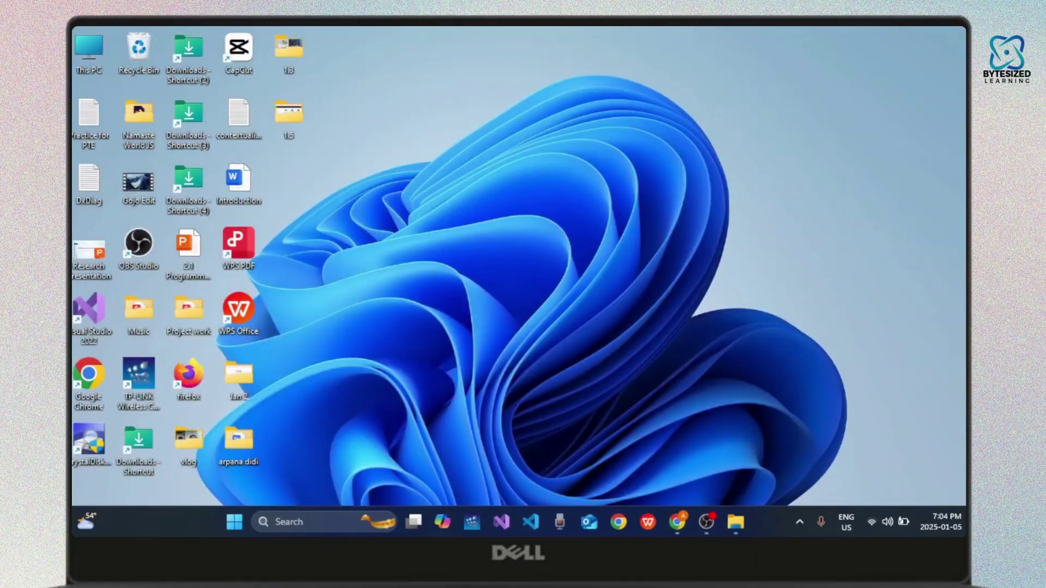